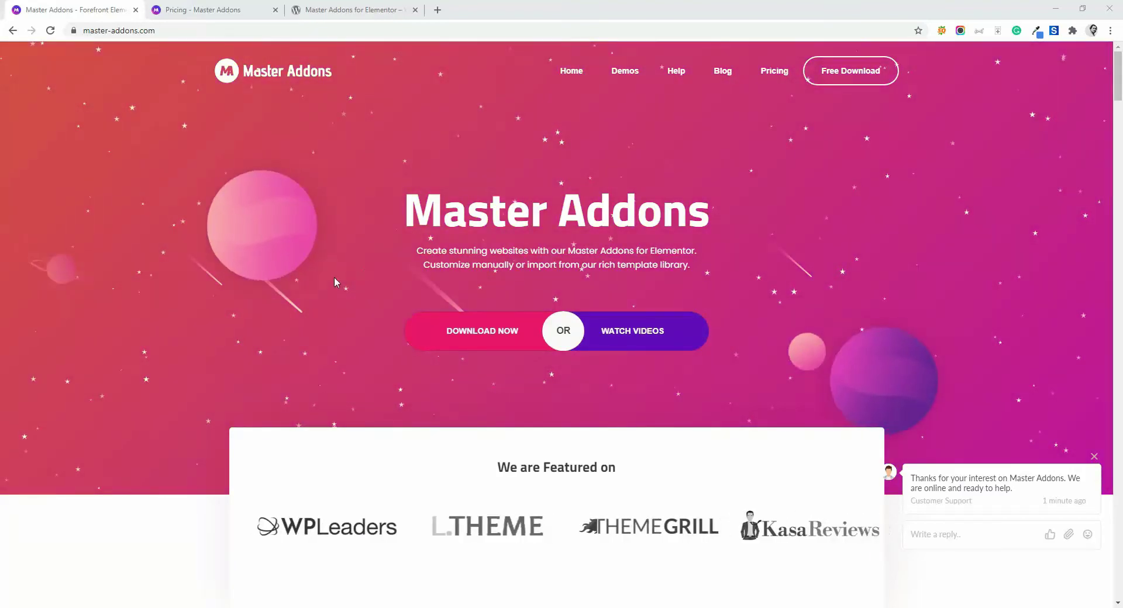
Scroll through the Master Addons home page and its WordPress.org plugin page.
{"action": "scroll", "coordinate": [268, 322], "scroll_direction": "down", "scroll_amount": 4}
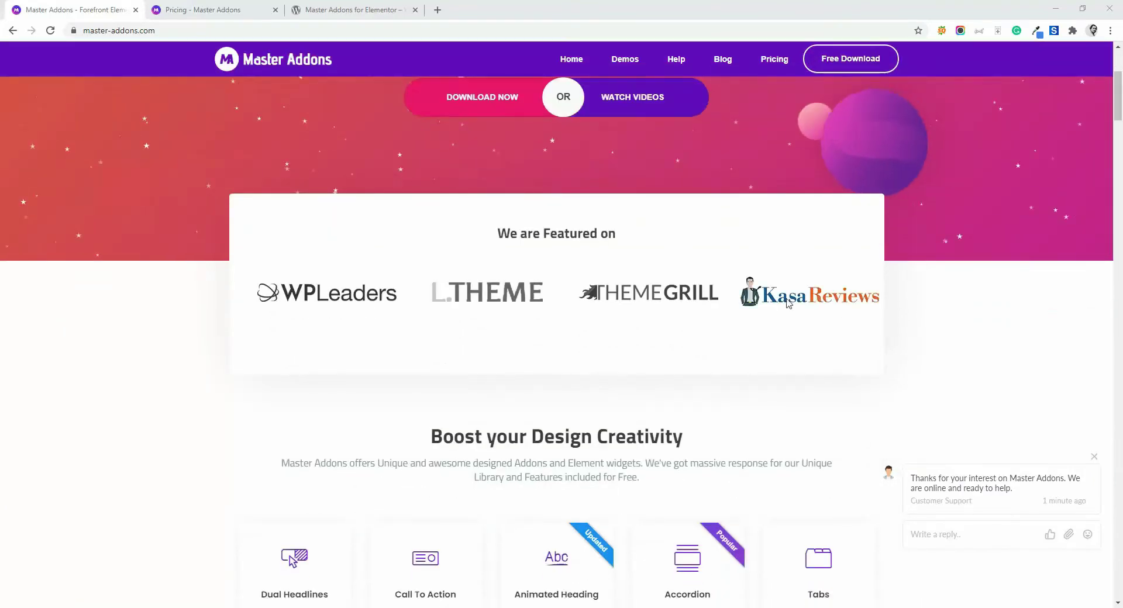
{"action": "scroll", "coordinate": [565, 327], "scroll_direction": "down", "scroll_amount": 4}
{"action": "scroll", "coordinate": [565, 329], "scroll_direction": "down", "scroll_amount": 11}
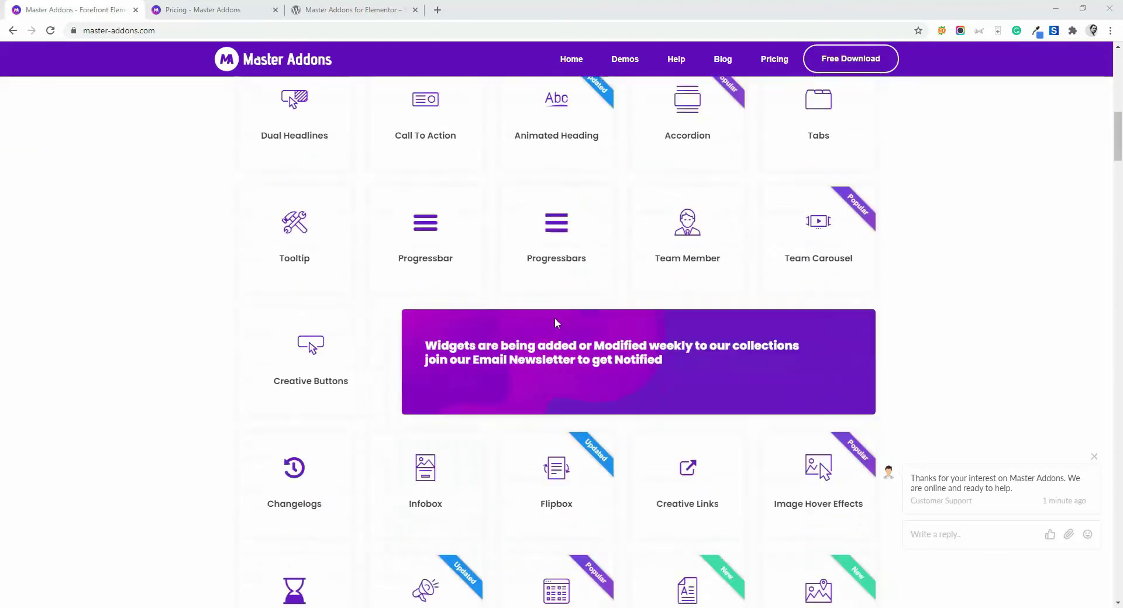
{"action": "scroll", "coordinate": [501, 343], "scroll_direction": "down", "scroll_amount": 16}
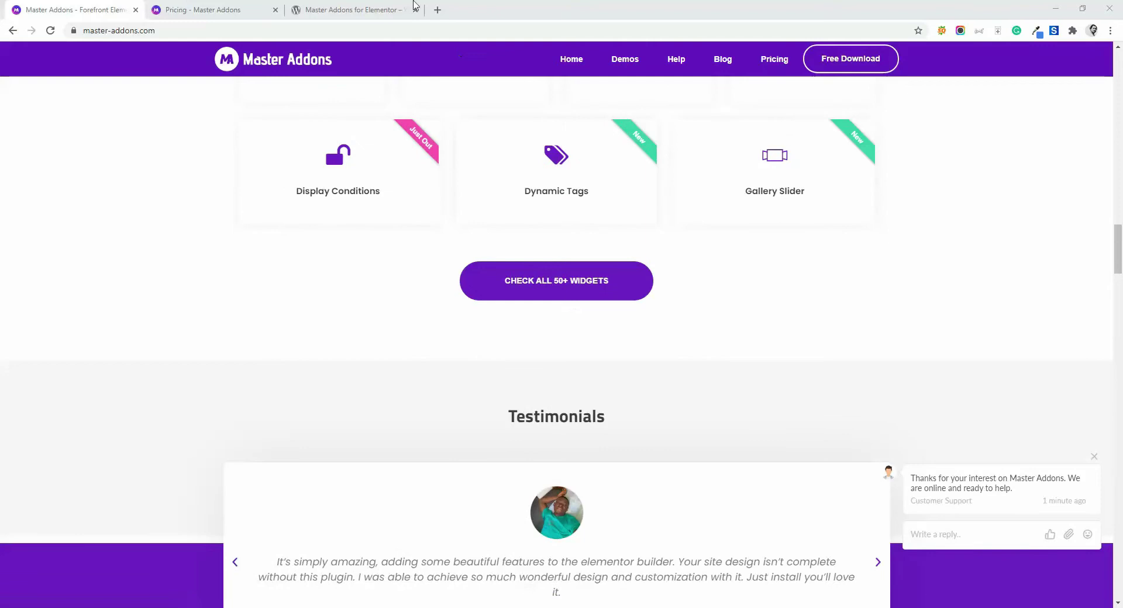
{"action": "left_click", "coordinate": [375, 10]}
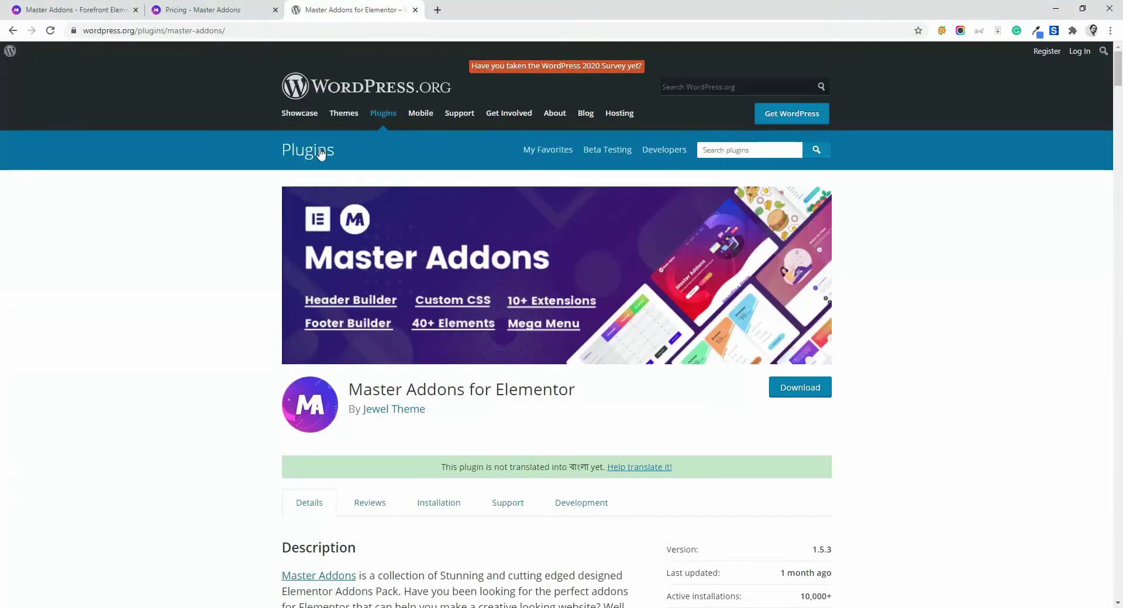
{"action": "scroll", "coordinate": [763, 193], "scroll_direction": "down", "scroll_amount": 8}
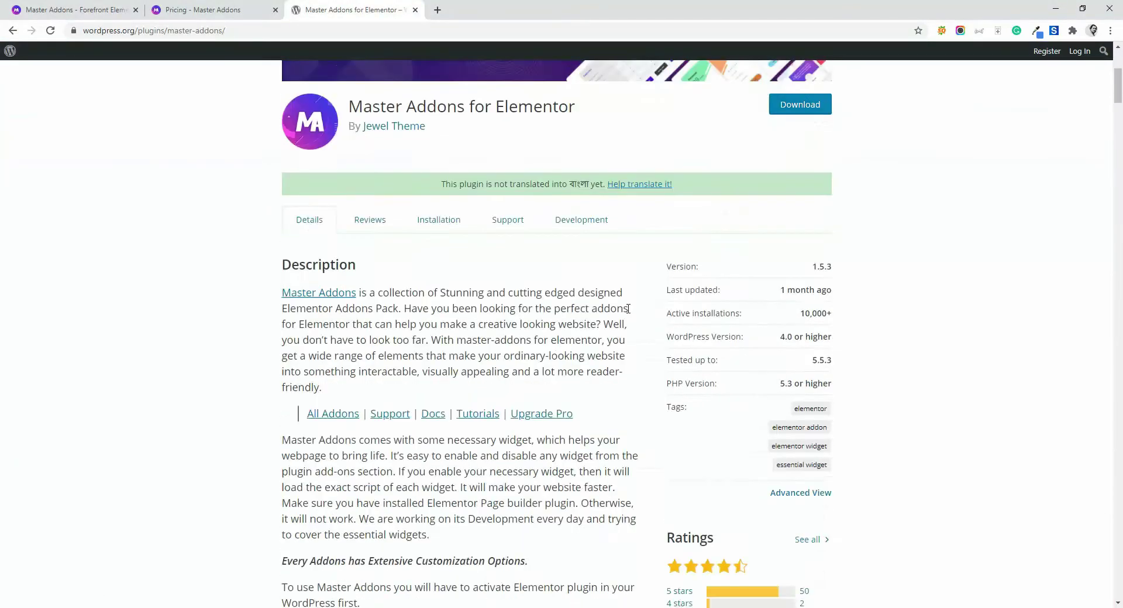
{"action": "scroll", "coordinate": [682, 231], "scroll_direction": "down", "scroll_amount": 3}
Go to the pricing page, dismiss the support chat popup, and scroll to the plan cards.
{"action": "left_click", "coordinate": [199, 8]}
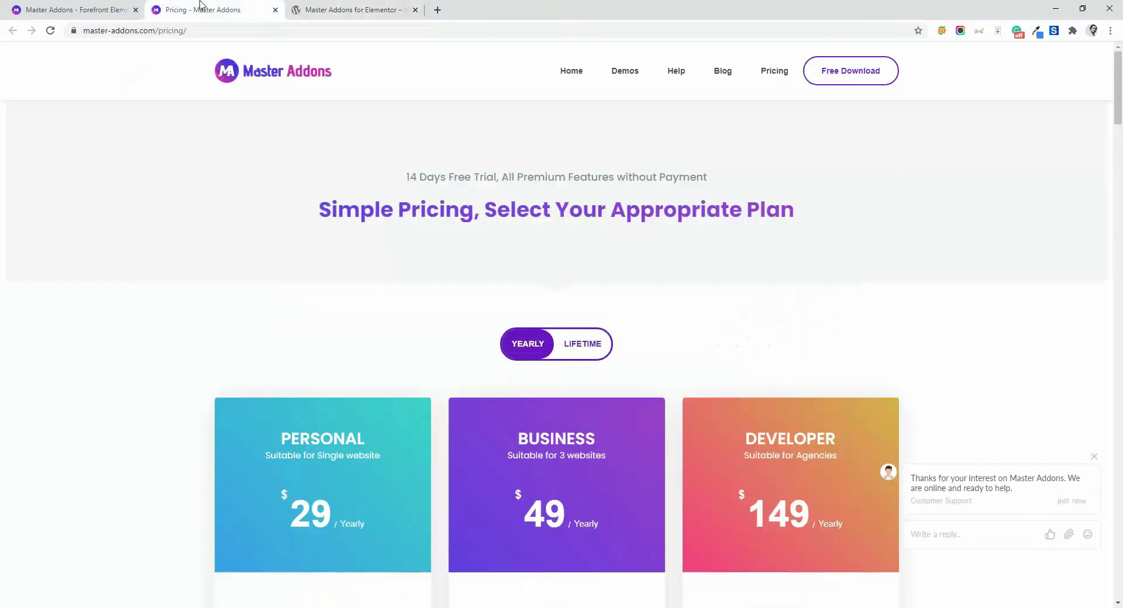
{"action": "scroll", "coordinate": [566, 208], "scroll_direction": "down", "scroll_amount": 4}
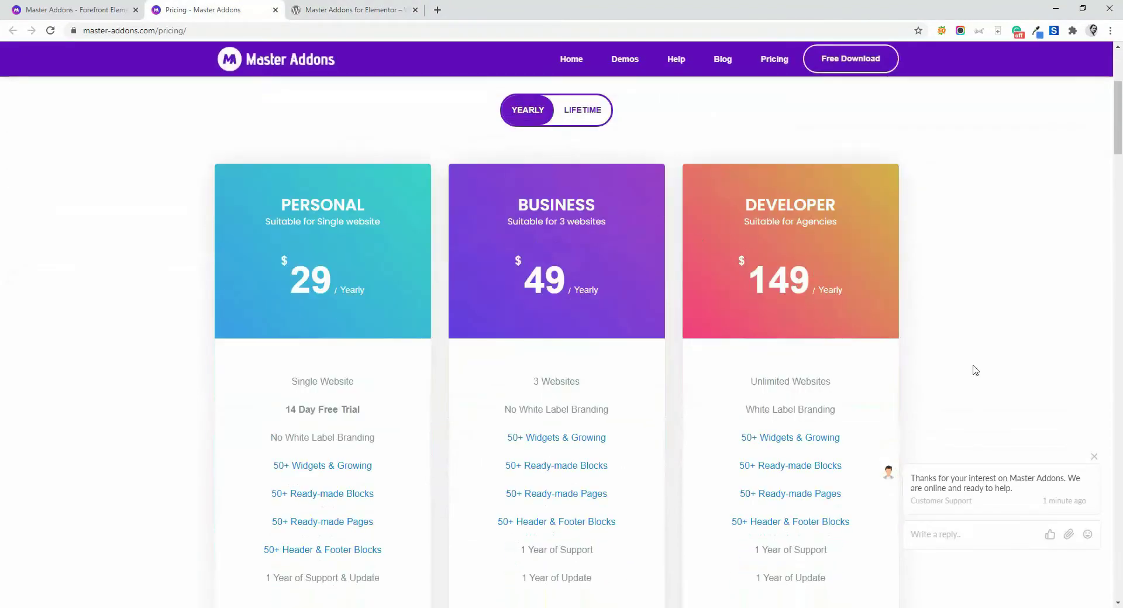
{"action": "left_click", "coordinate": [1094, 457]}
{"action": "scroll", "coordinate": [567, 277], "scroll_direction": "down", "scroll_amount": 2}
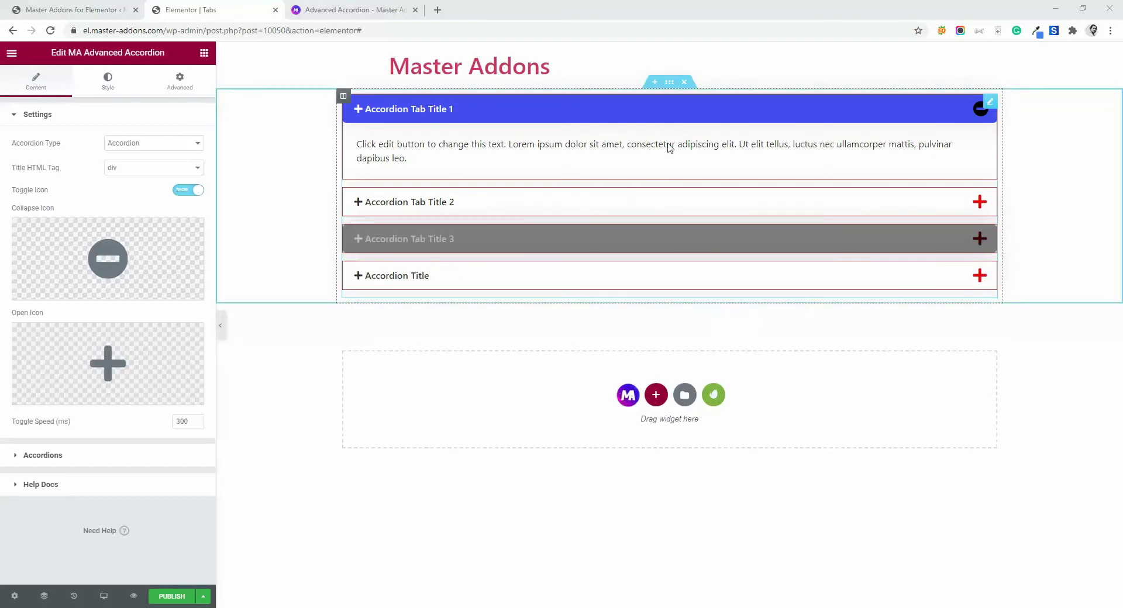
Save the accordion section to the library as a template named 'Nestead'.
{"action": "right_click", "coordinate": [669, 86]}
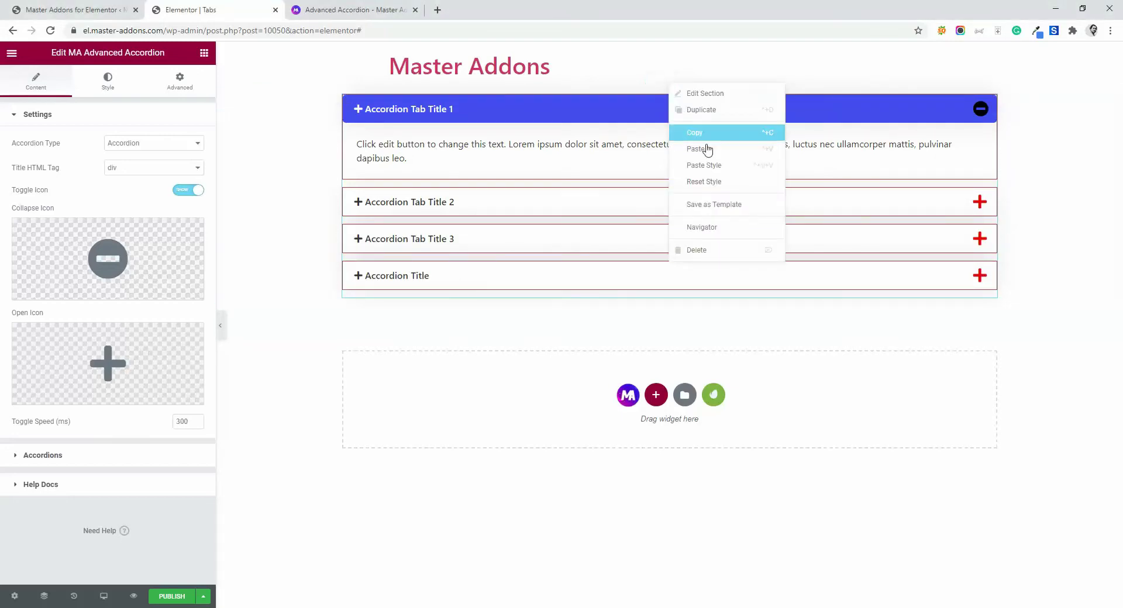
{"action": "left_click", "coordinate": [729, 208]}
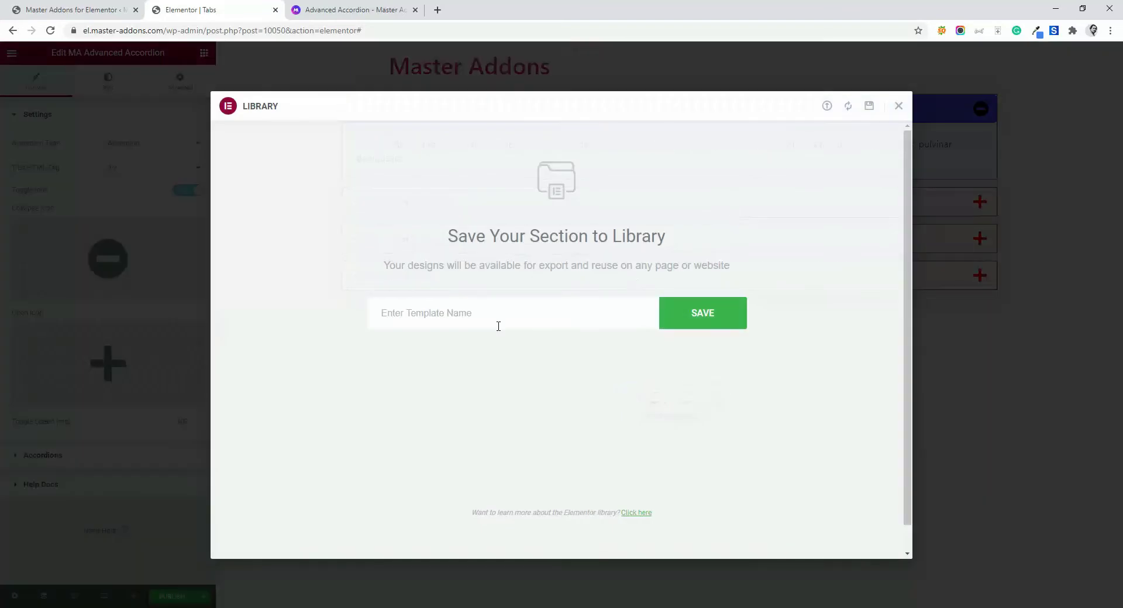
{"action": "left_click", "coordinate": [477, 317]}
{"action": "type", "text": "Nestead"}
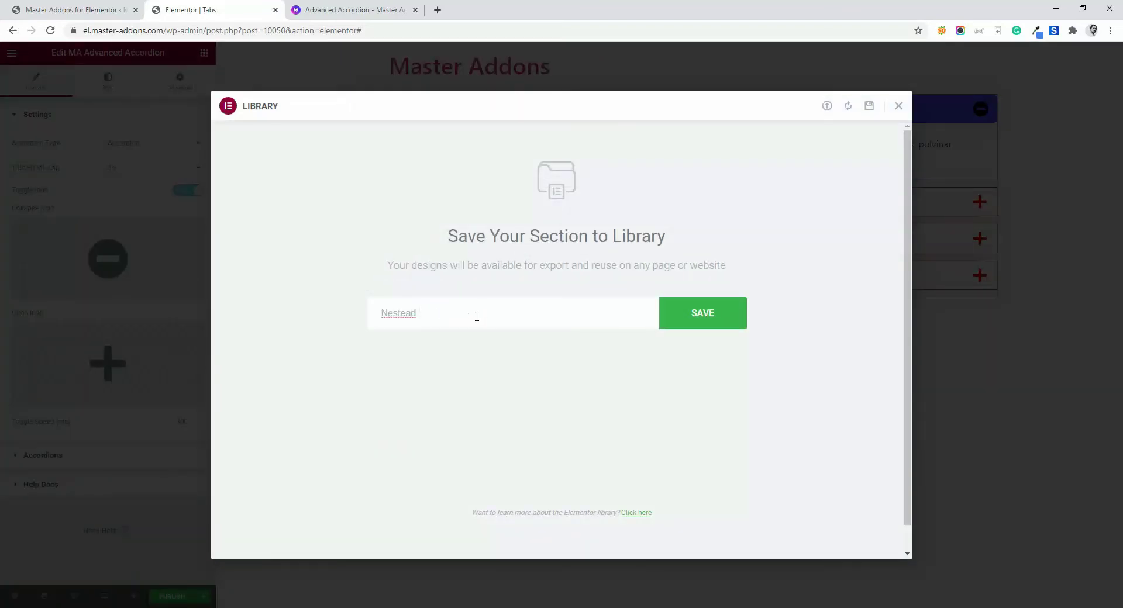
{"action": "left_click", "coordinate": [710, 315]}
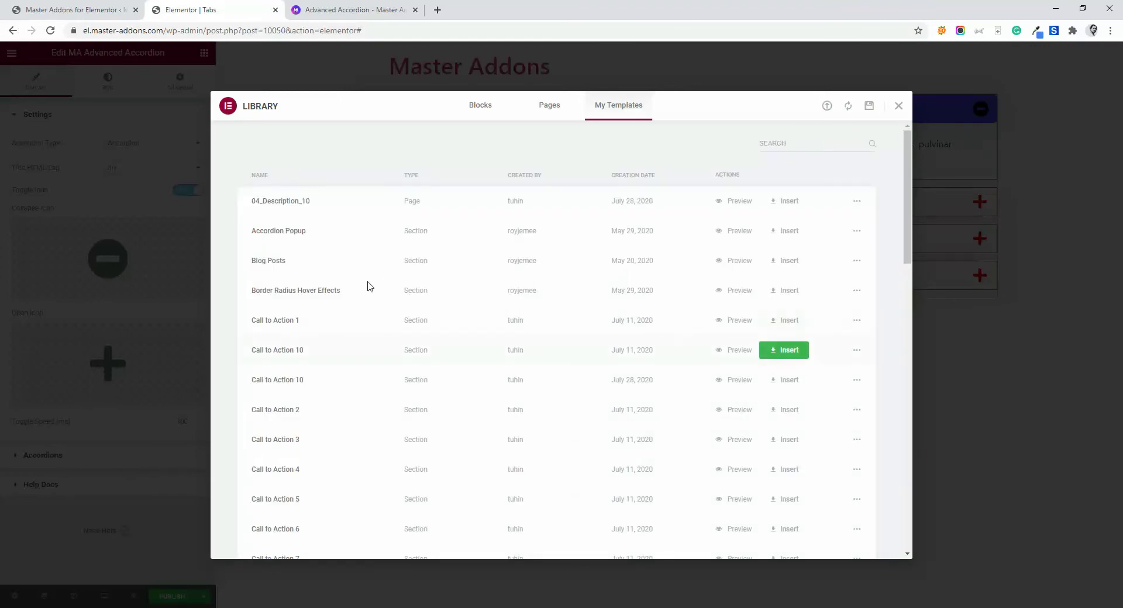
Confirm Nestead is listed under My Templates, then close the template library.
{"action": "scroll", "coordinate": [341, 375], "scroll_direction": "down", "scroll_amount": 10}
{"action": "scroll", "coordinate": [310, 316], "scroll_direction": "down", "scroll_amount": 5}
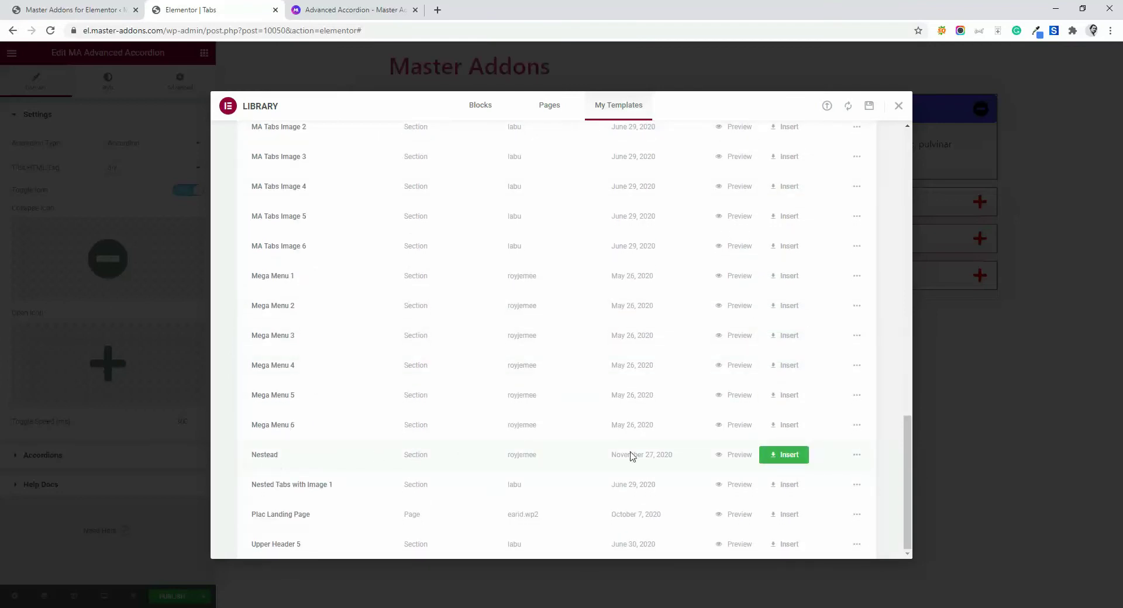
{"action": "scroll", "coordinate": [351, 298], "scroll_direction": "up", "scroll_amount": 10}
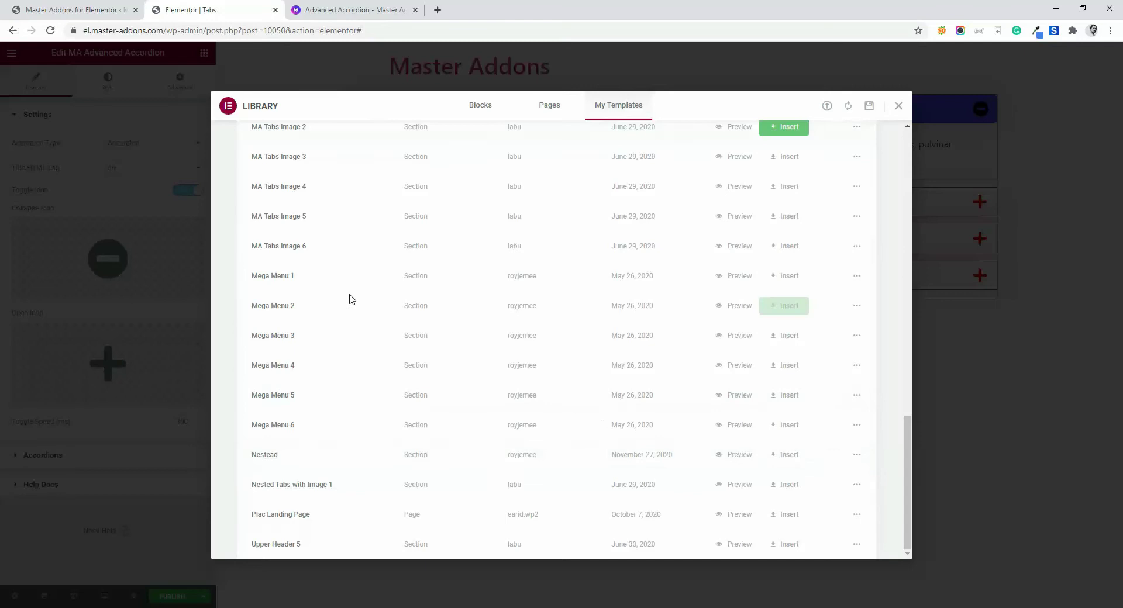
{"action": "scroll", "coordinate": [887, 233], "scroll_direction": "up", "scroll_amount": 6}
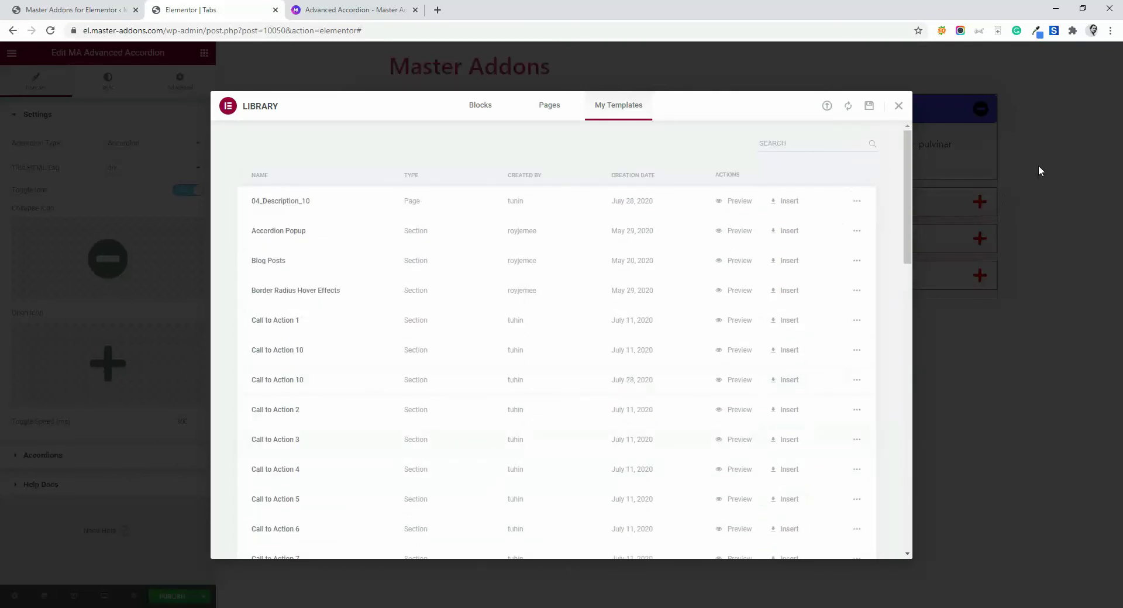
{"action": "key", "text": "Escape"}
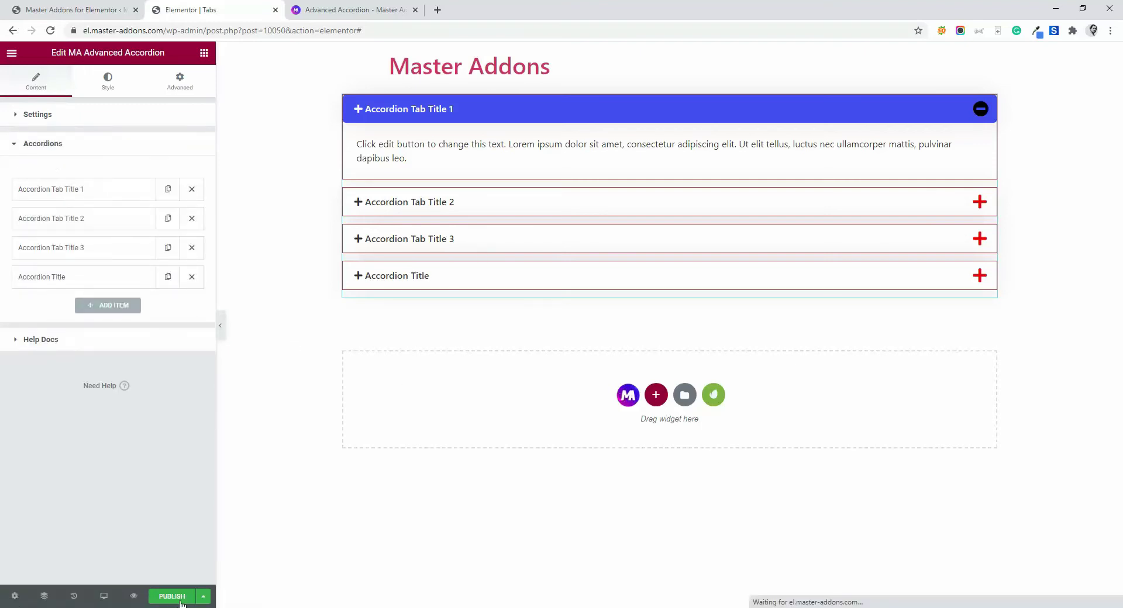
Save the page as a draft and reload the editor.
{"action": "left_click", "coordinate": [202, 596]}
{"action": "left_click", "coordinate": [56, 542]}
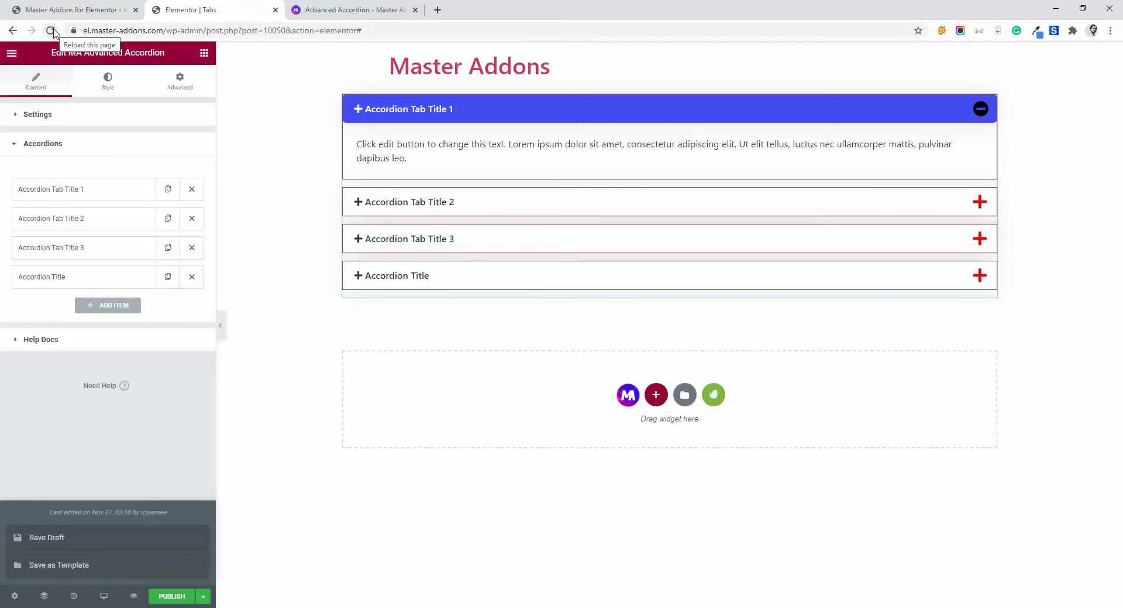
{"action": "left_click", "coordinate": [51, 31]}
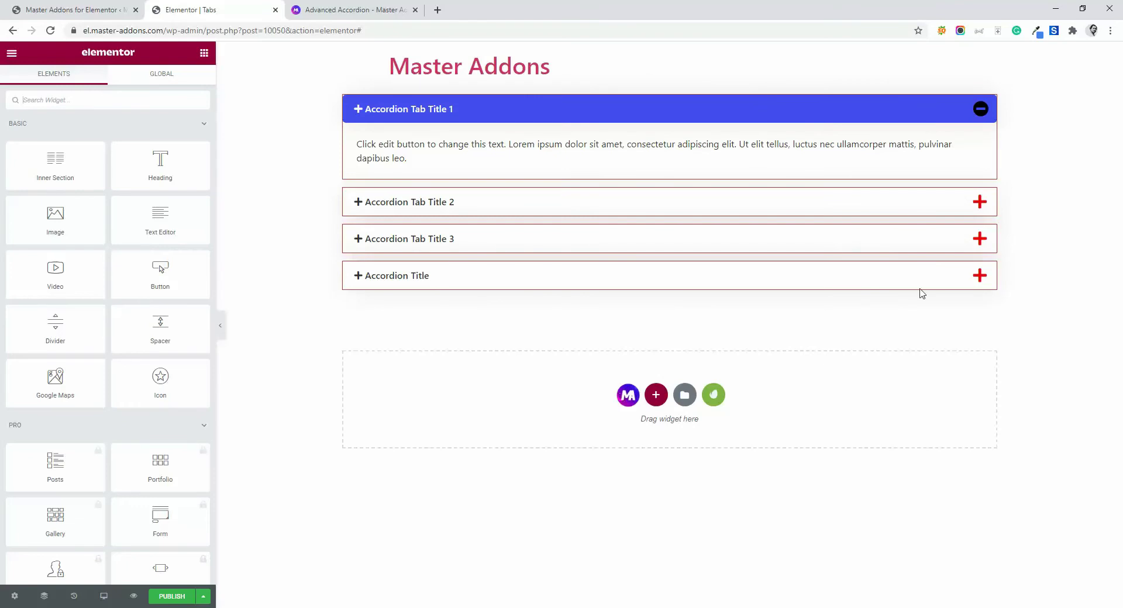
Set Accordion Tab Title 1's Content Type to Saved Section.
{"action": "left_click", "coordinate": [524, 141]}
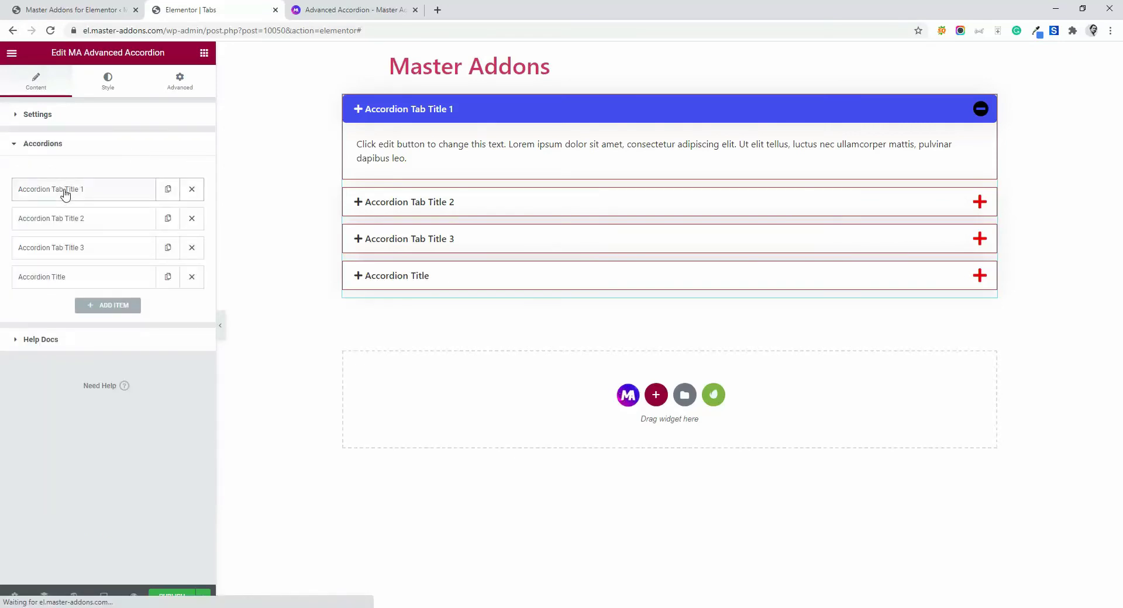
{"action": "left_click", "coordinate": [64, 194]}
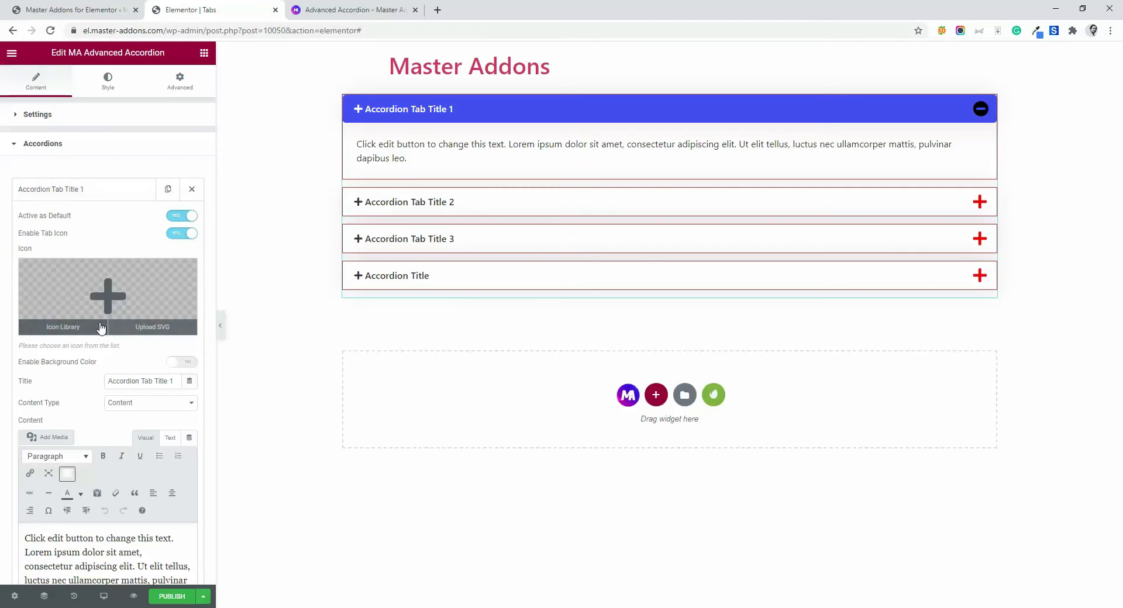
{"action": "left_click", "coordinate": [138, 405]}
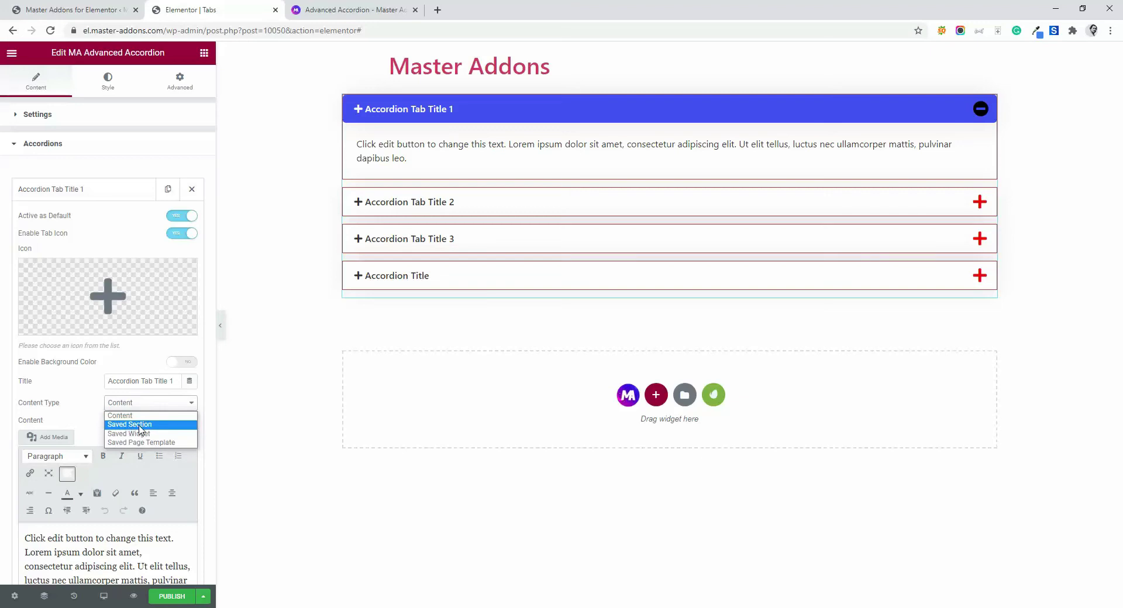
{"action": "left_click", "coordinate": [139, 425]}
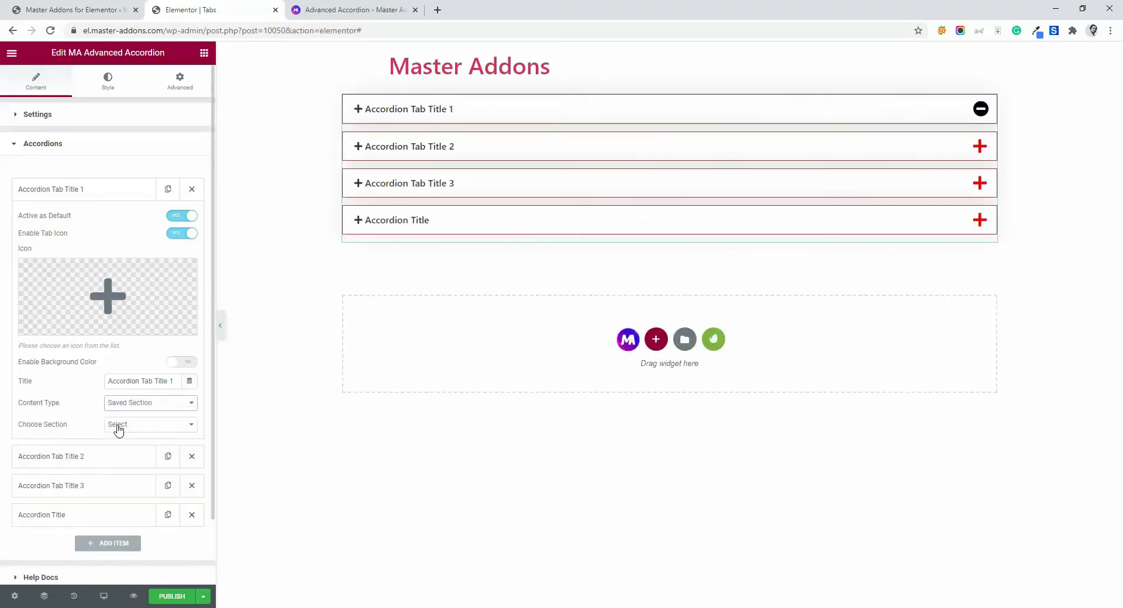
Choose Nestead as the first tab's section, then preview nested tabs 2, 3 and 1.
{"action": "left_click", "coordinate": [138, 428]}
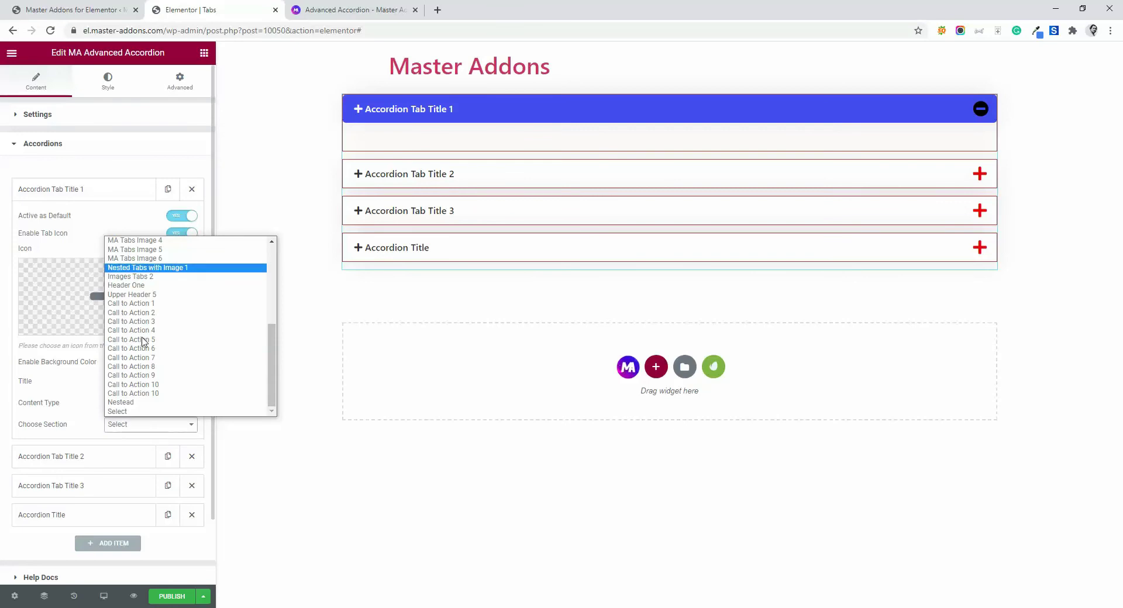
{"action": "key", "text": "Return"}
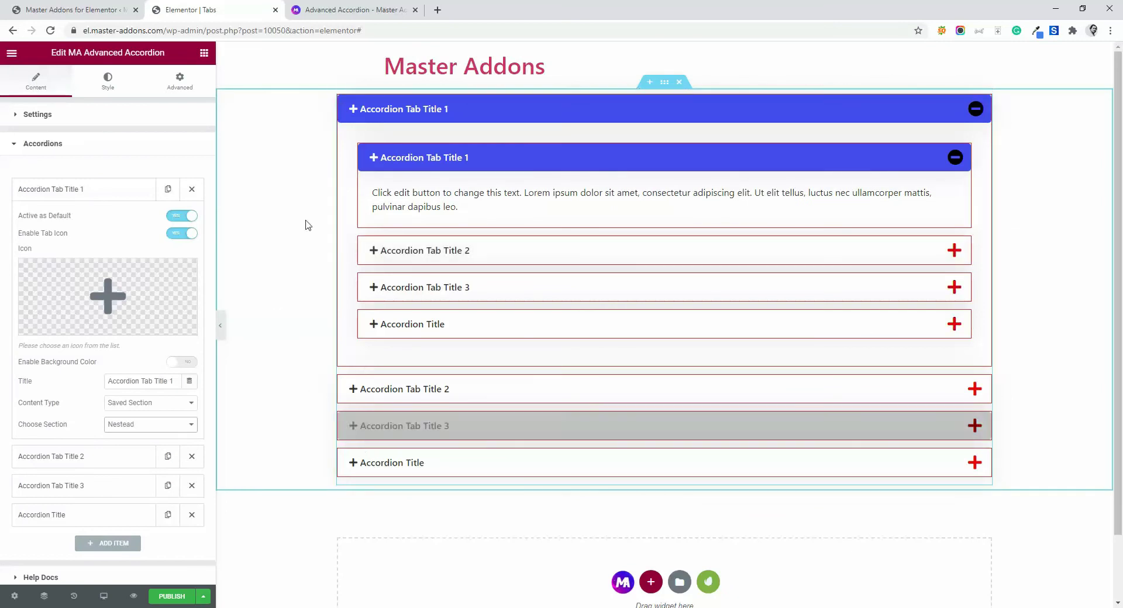
{"action": "left_click", "coordinate": [459, 253]}
{"action": "left_click", "coordinate": [458, 291]}
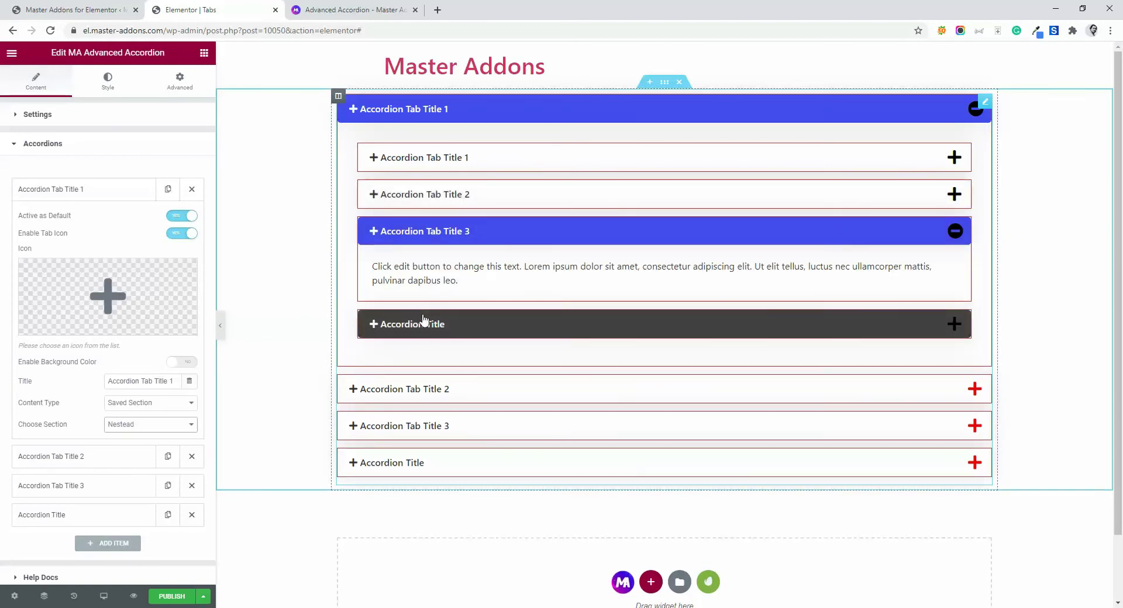
{"action": "left_click", "coordinate": [470, 156]}
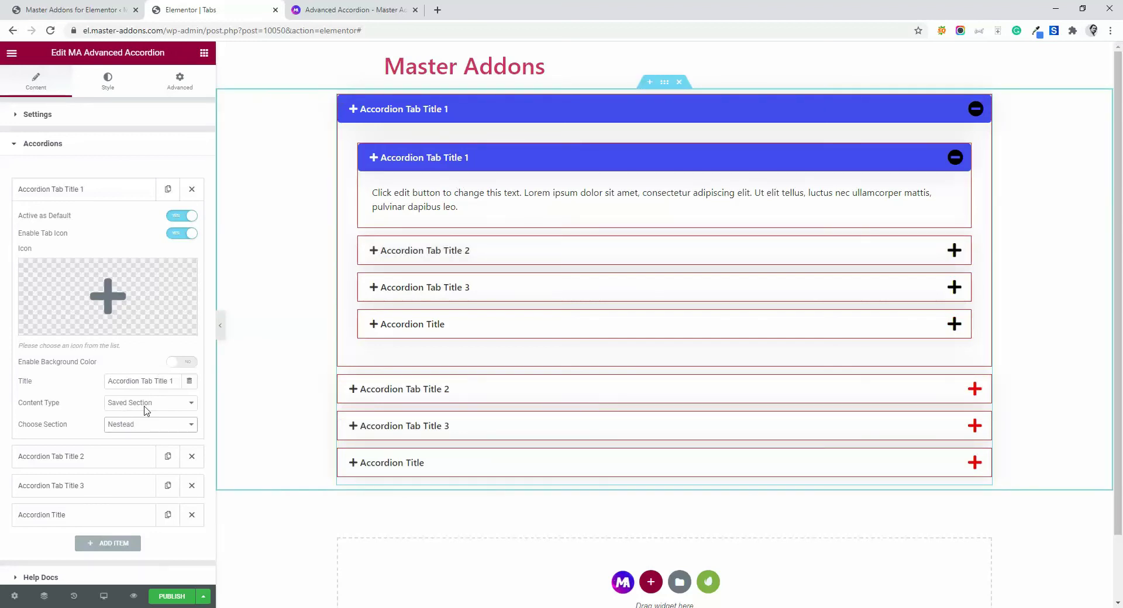
Switch the embedded section to Accordion Popup and preview Professional Qualification and ABOUT ME.
{"action": "left_click", "coordinate": [153, 431]}
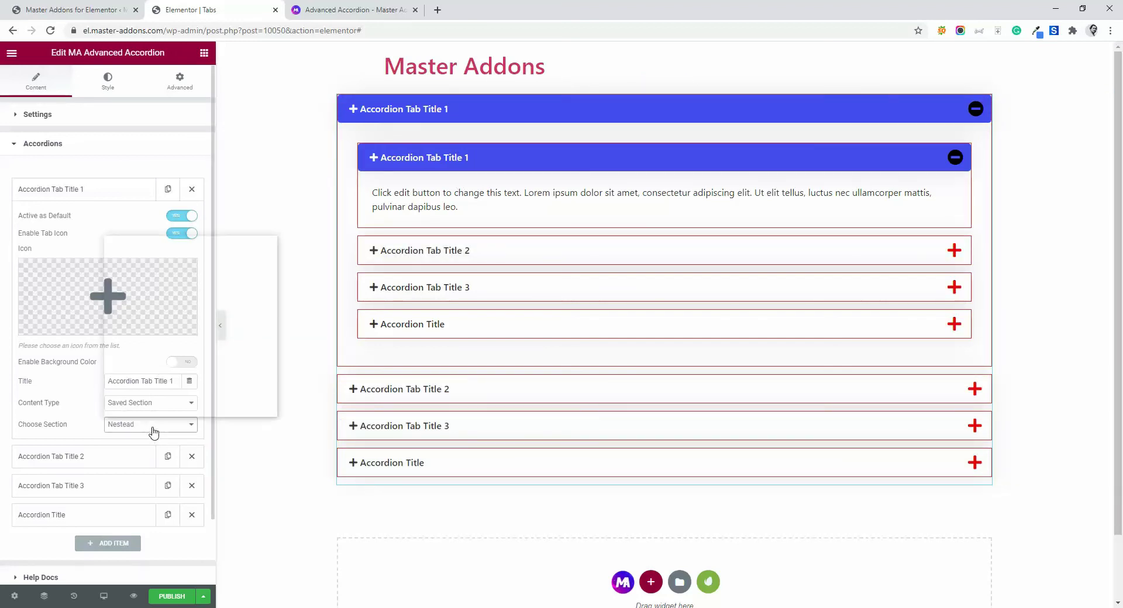
{"action": "scroll", "coordinate": [155, 316], "scroll_direction": "up", "scroll_amount": 4}
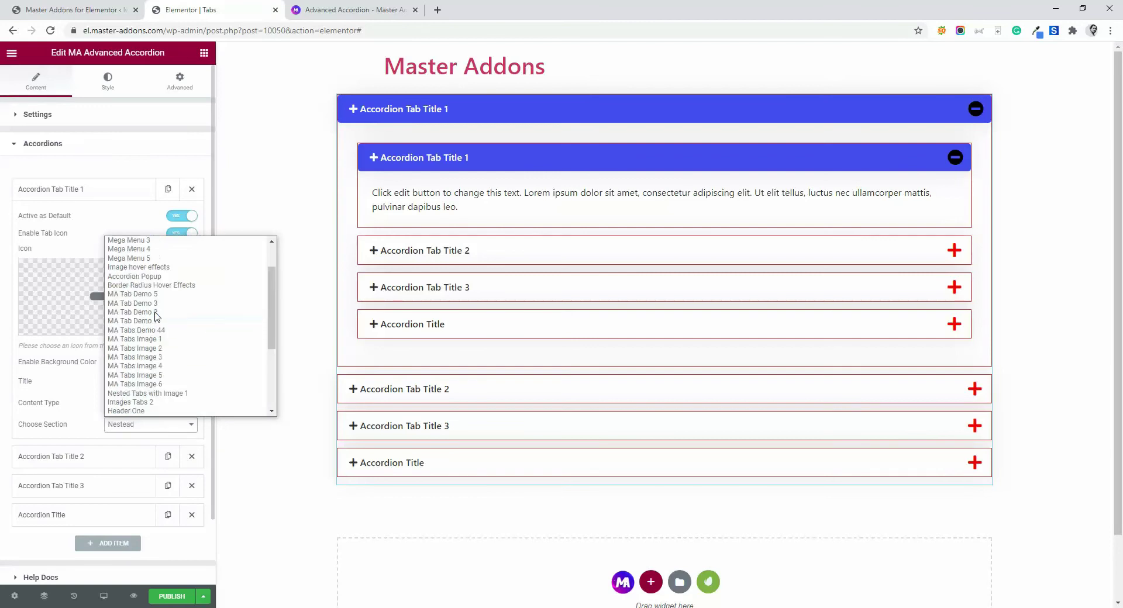
{"action": "left_click", "coordinate": [141, 277]}
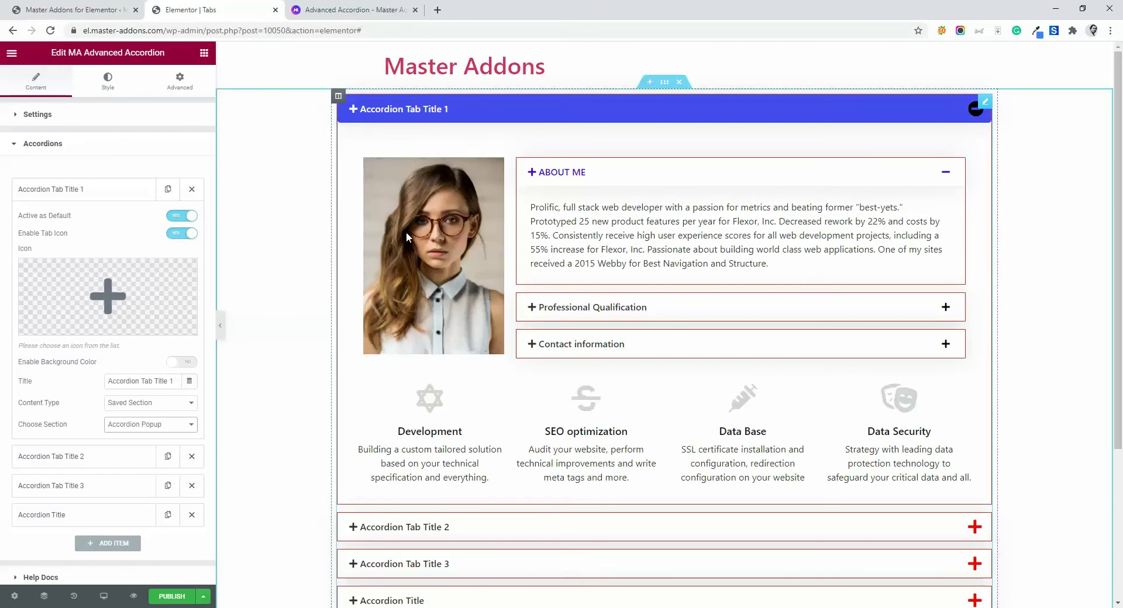
{"action": "left_click", "coordinate": [637, 307]}
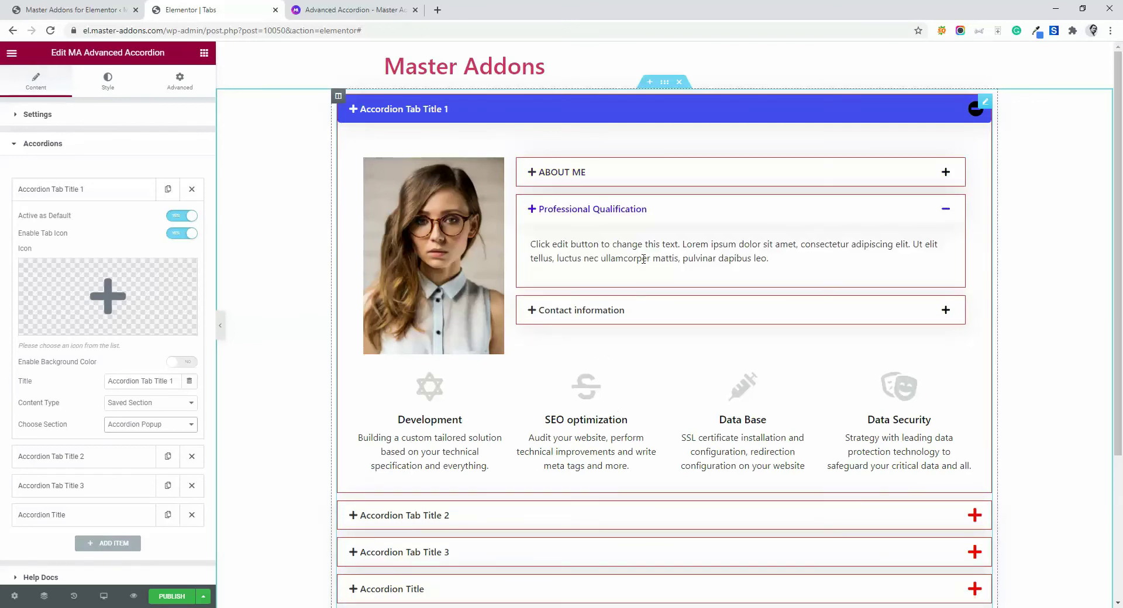
{"action": "left_click", "coordinate": [609, 176]}
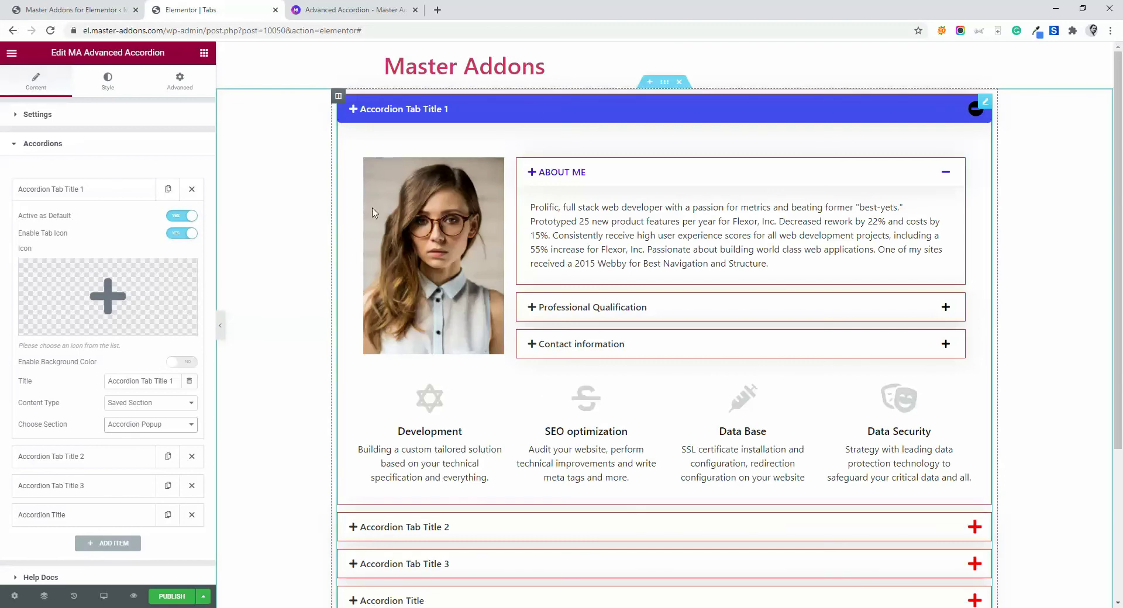
{"action": "scroll", "coordinate": [451, 184], "scroll_direction": "down", "scroll_amount": 1}
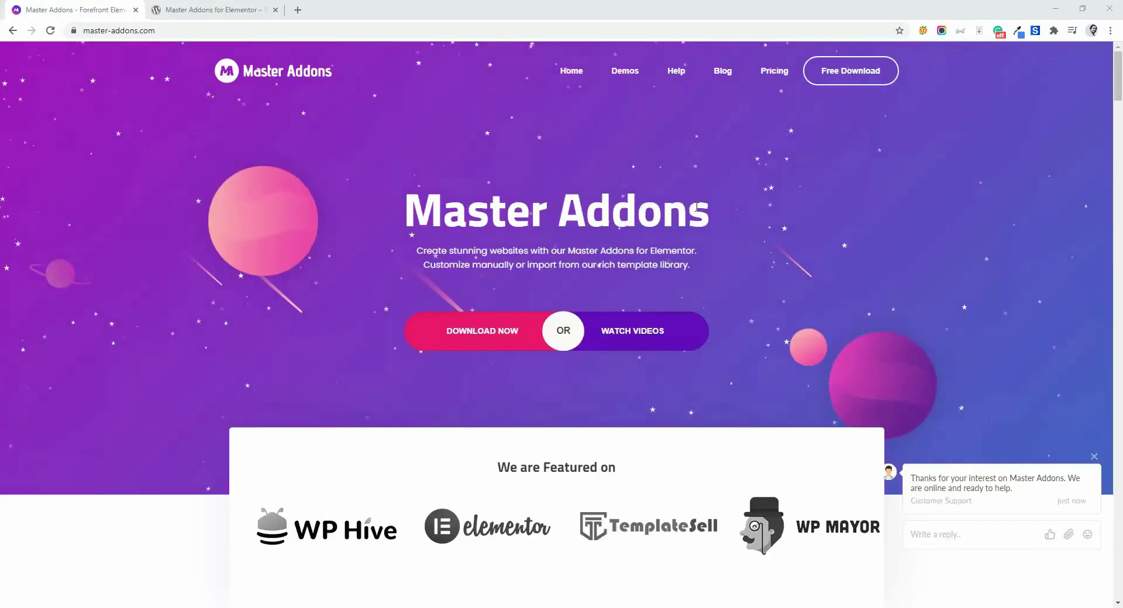
Skim the master-addons.com homepage, then scroll the WordPress.org plugin page to the free elements list.
{"action": "scroll", "coordinate": [695, 208], "scroll_direction": "down", "scroll_amount": 4}
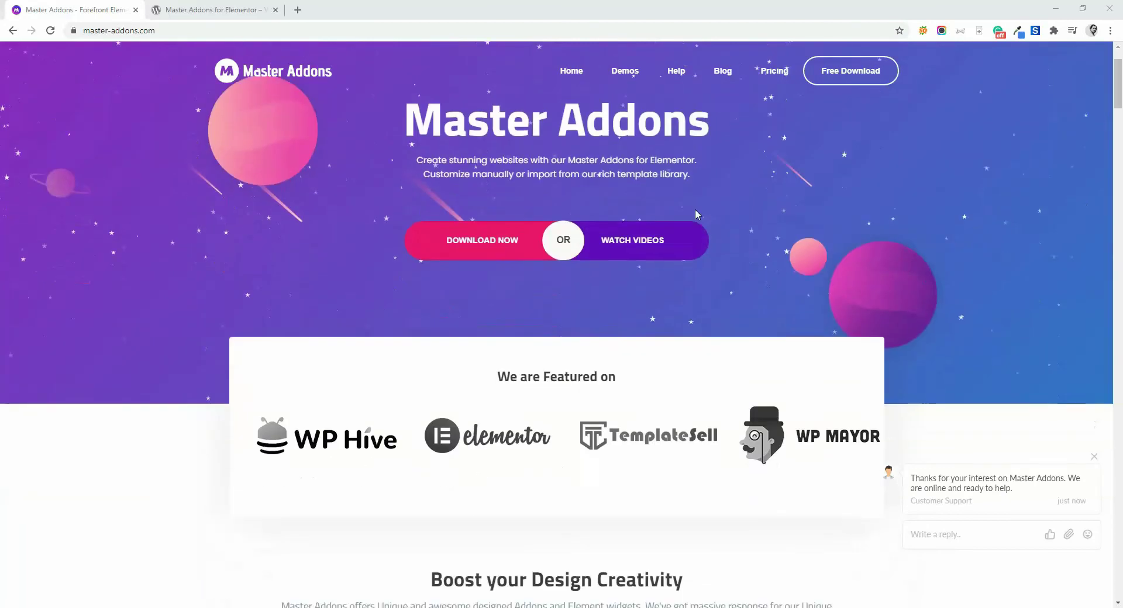
{"action": "scroll", "coordinate": [695, 219], "scroll_direction": "down", "scroll_amount": 2}
{"action": "scroll", "coordinate": [654, 263], "scroll_direction": "up", "scroll_amount": 5}
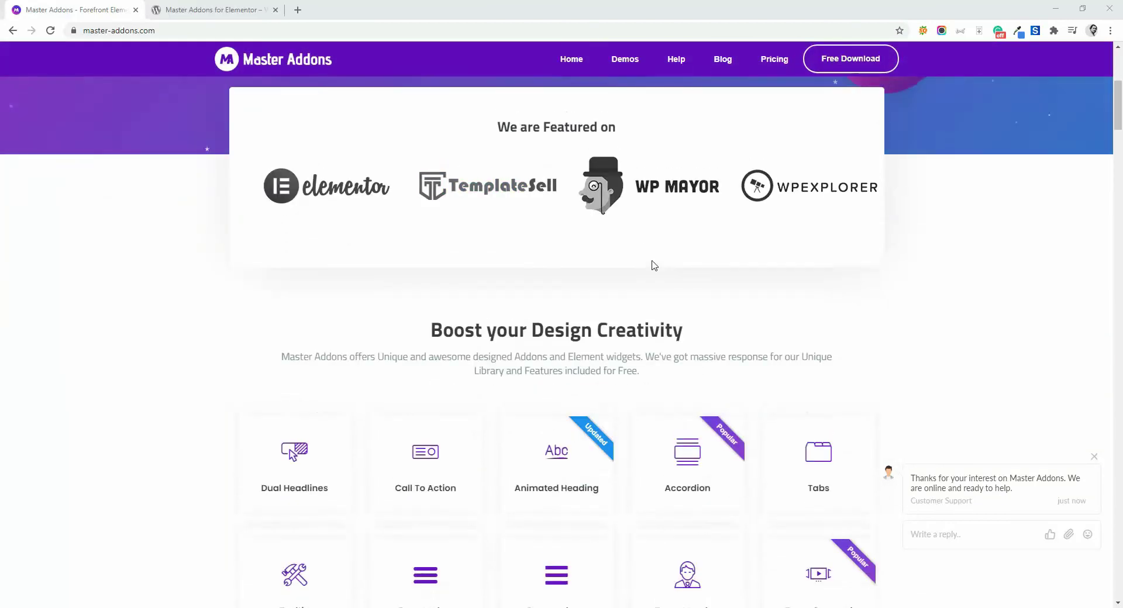
{"action": "scroll", "coordinate": [648, 266], "scroll_direction": "up", "scroll_amount": 1}
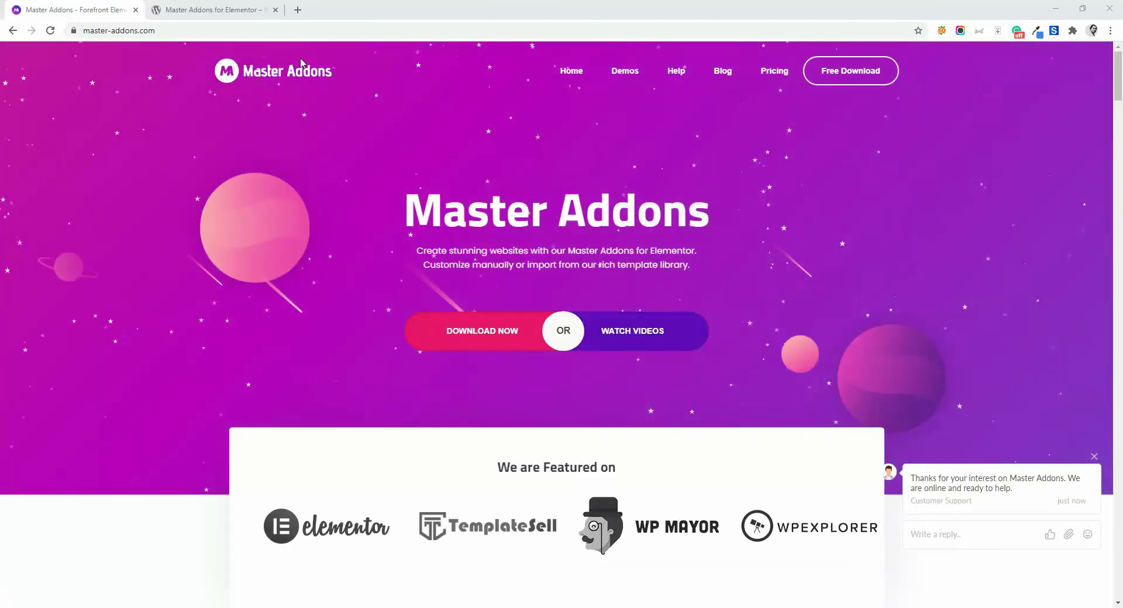
{"action": "left_click", "coordinate": [211, 6]}
{"action": "scroll", "coordinate": [898, 218], "scroll_direction": "down", "scroll_amount": 12}
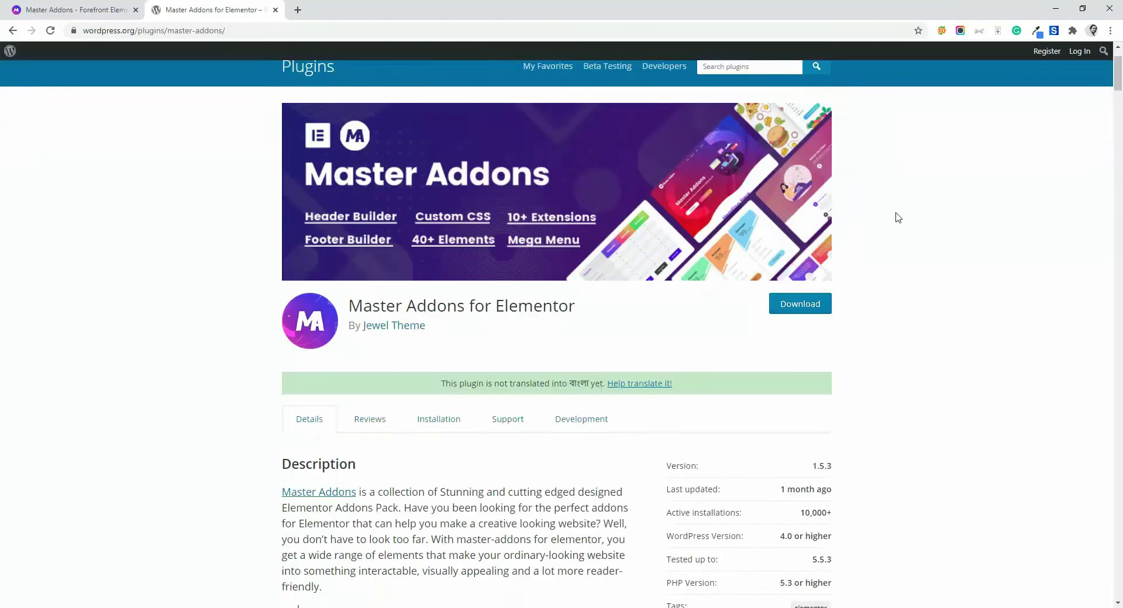
{"action": "scroll", "coordinate": [616, 302], "scroll_direction": "down", "scroll_amount": 12}
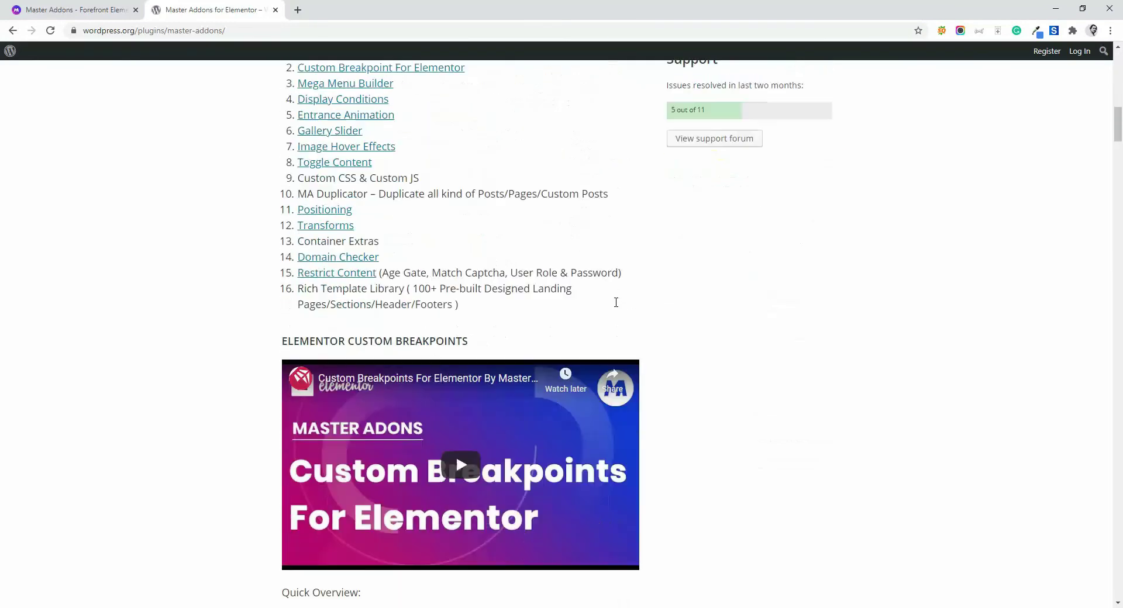
{"action": "scroll", "coordinate": [579, 327], "scroll_direction": "up", "scroll_amount": 12}
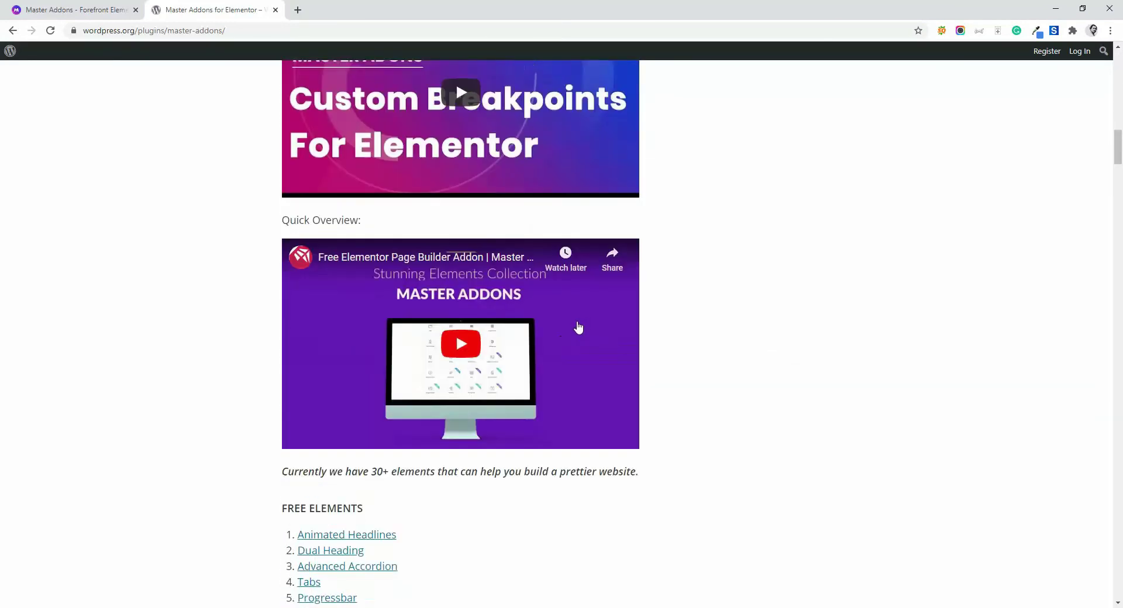